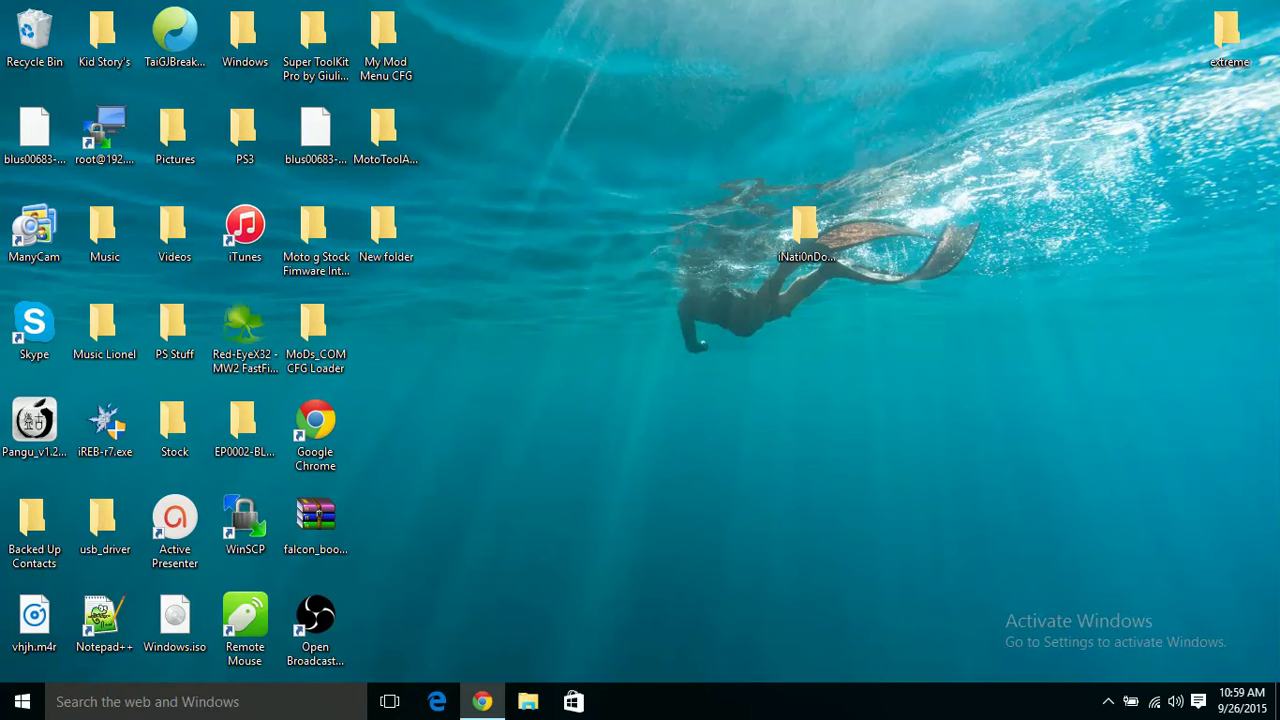
- Open the iNati0nDowngrade folder from the desktop, then close its Explorer window
double_click(828, 255)
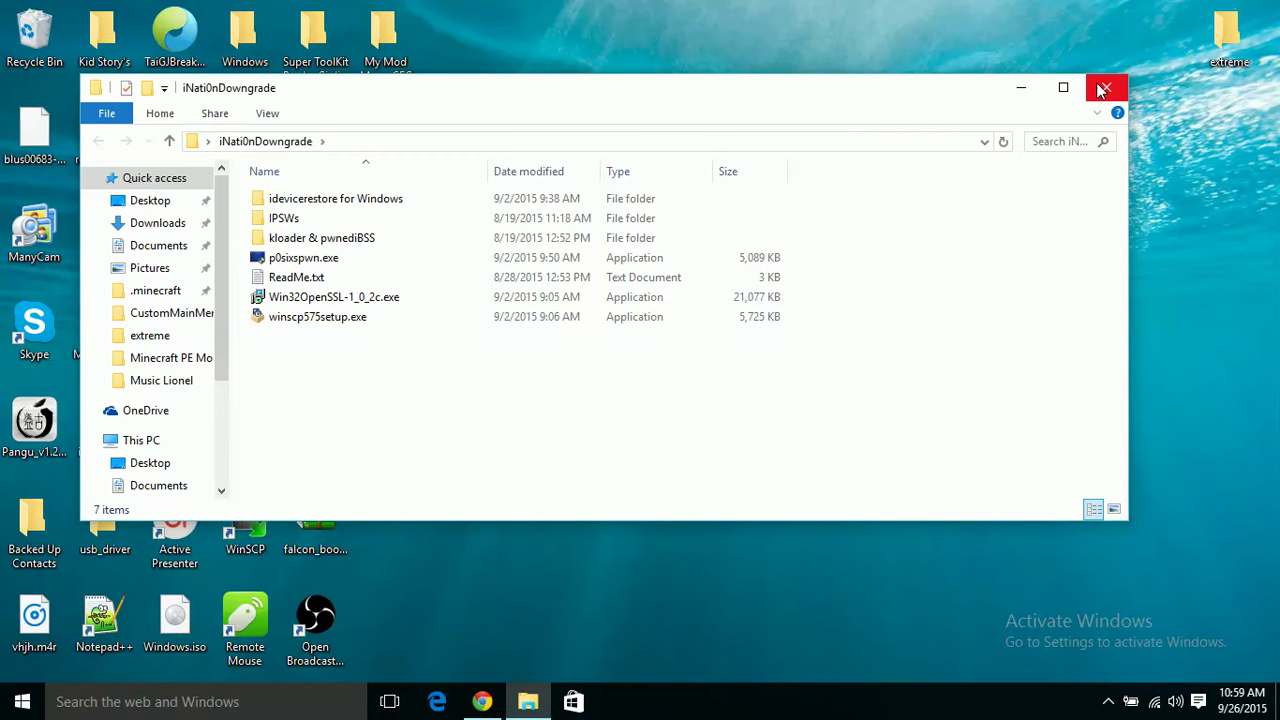
click(1103, 89)
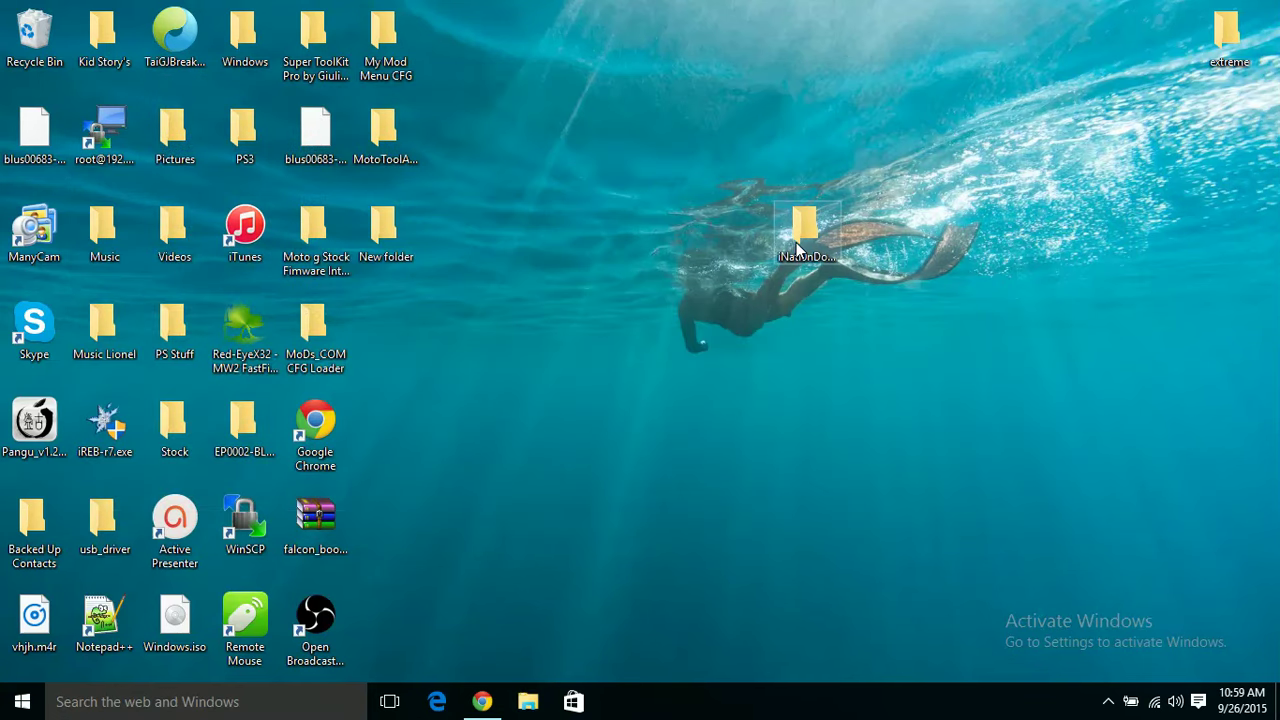
mouse_move(806, 248)
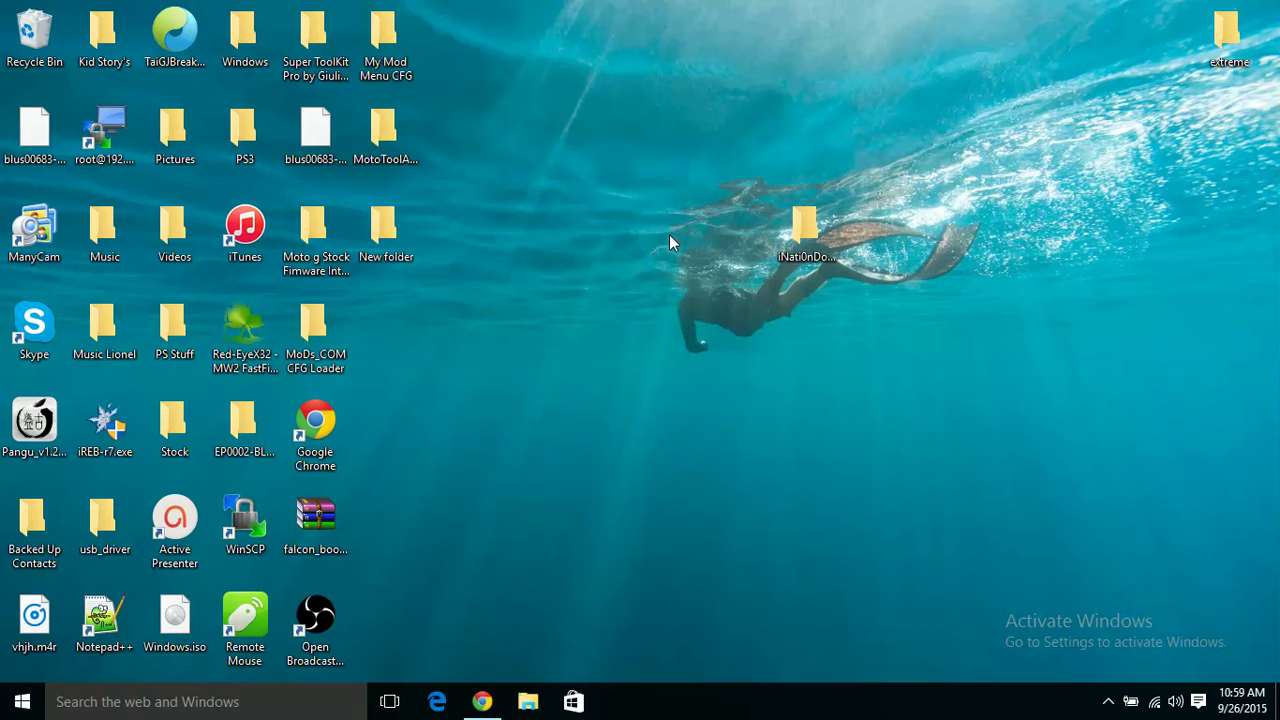
click(480, 697)
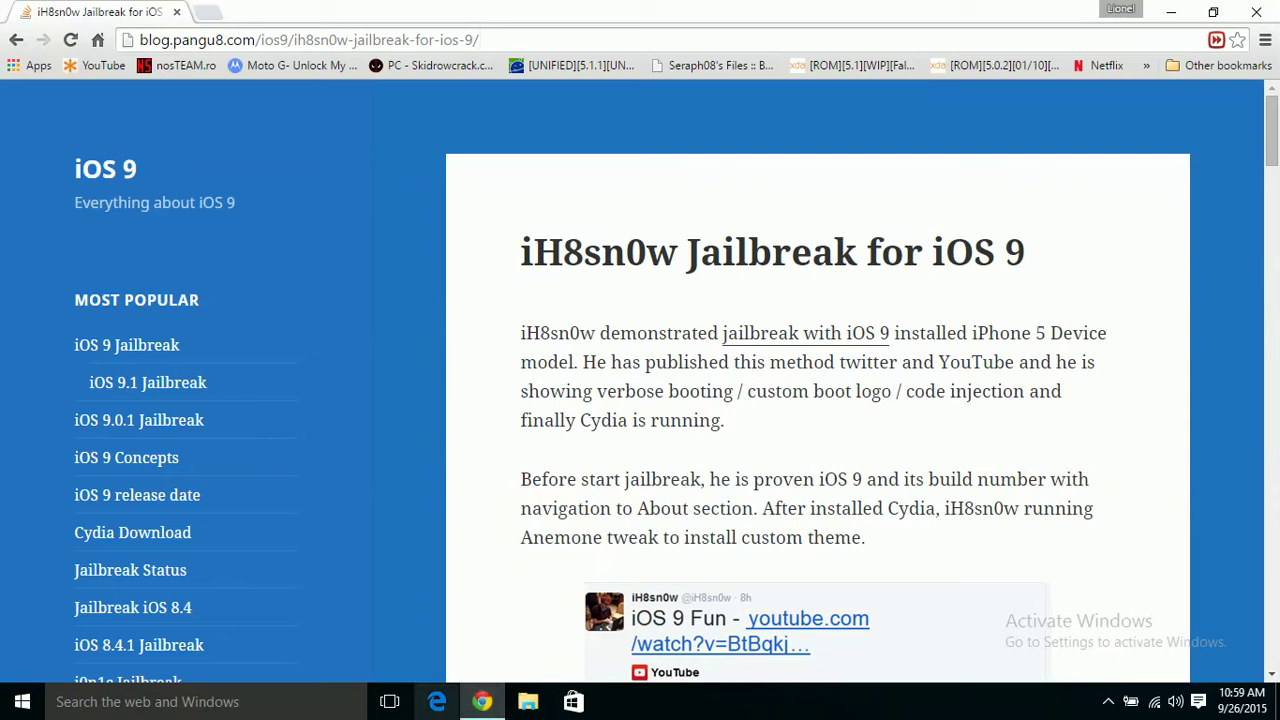
scroll(664, 511, down, 3)
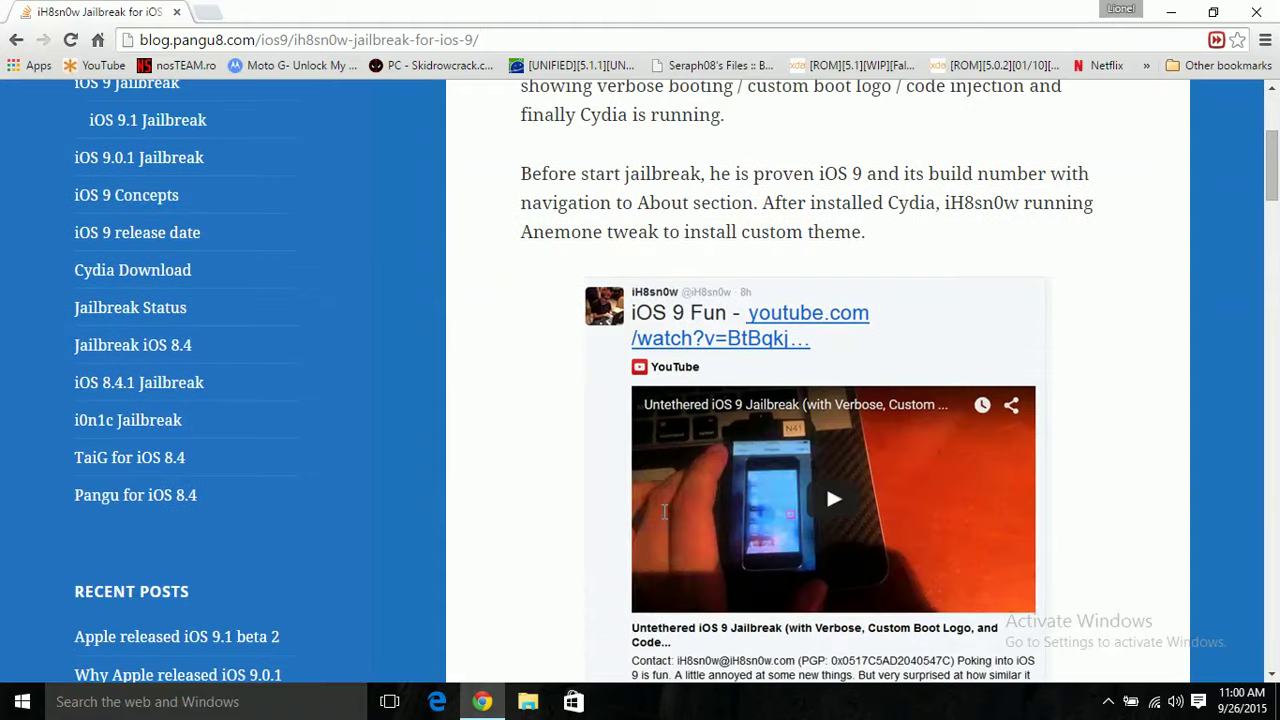
scroll(664, 511, up, 3)
scroll(664, 511, down, 5)
scroll(664, 511, up, 1)
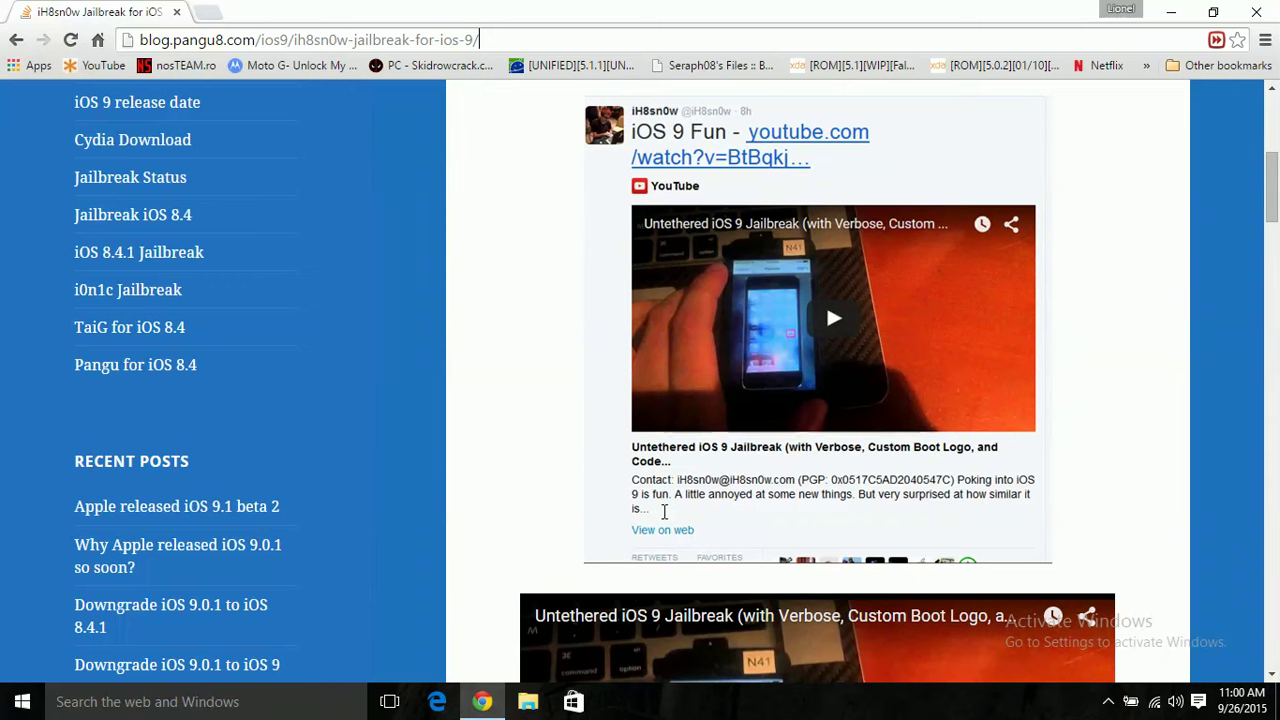
scroll(664, 511, down, 6)
scroll(664, 511, up, 7)
scroll(664, 511, up, 1)
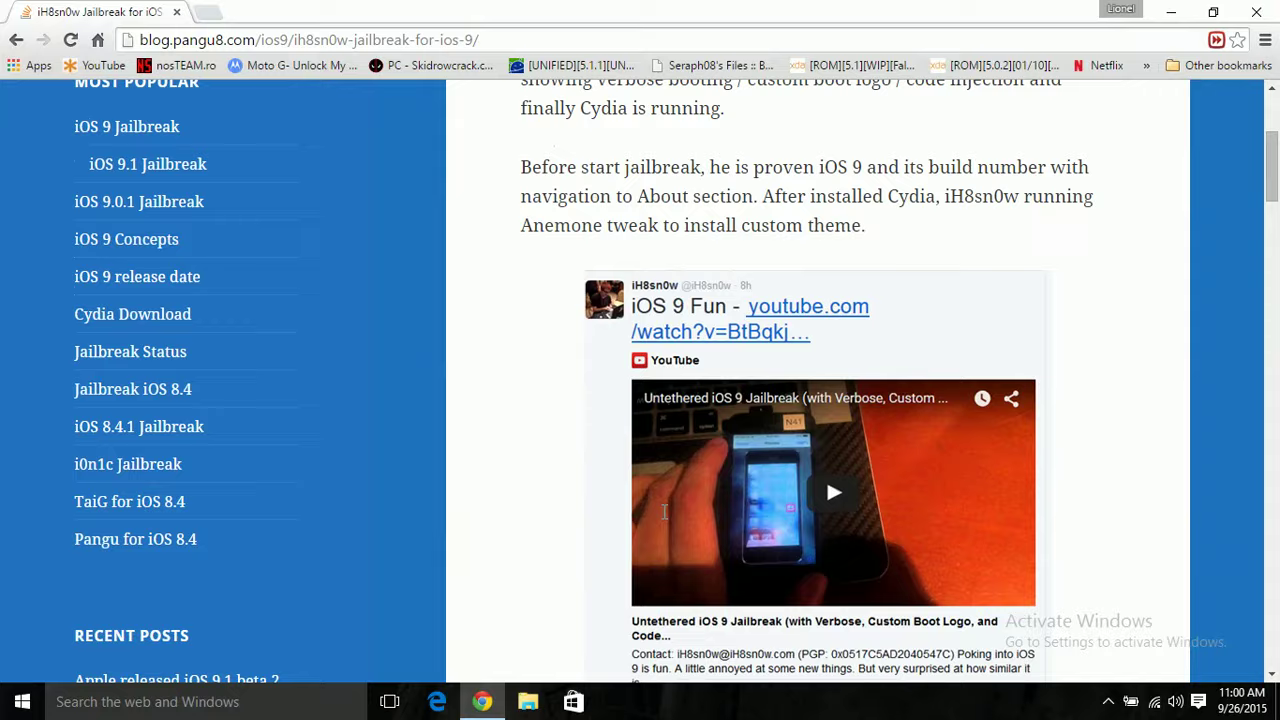
scroll(664, 511, down, 6)
scroll(664, 511, up, 5)
scroll(664, 511, down, 5)
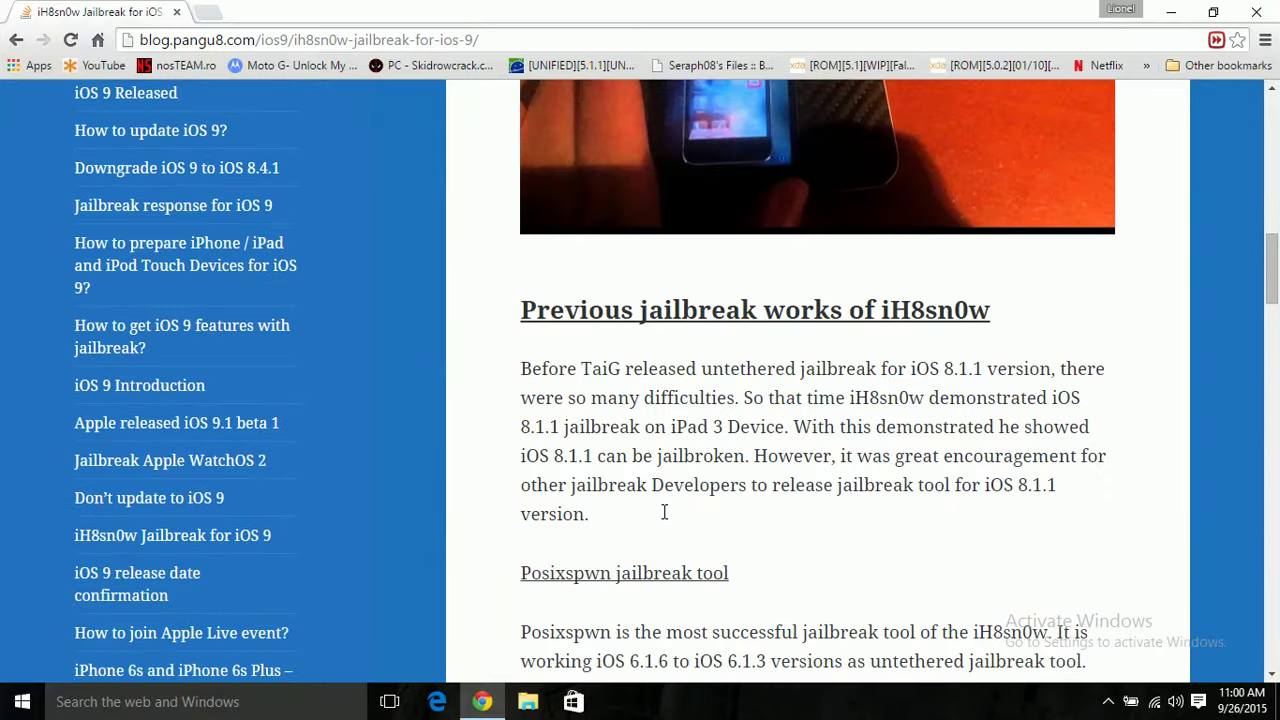
scroll(664, 511, down, 2)
scroll(664, 511, up, 1)
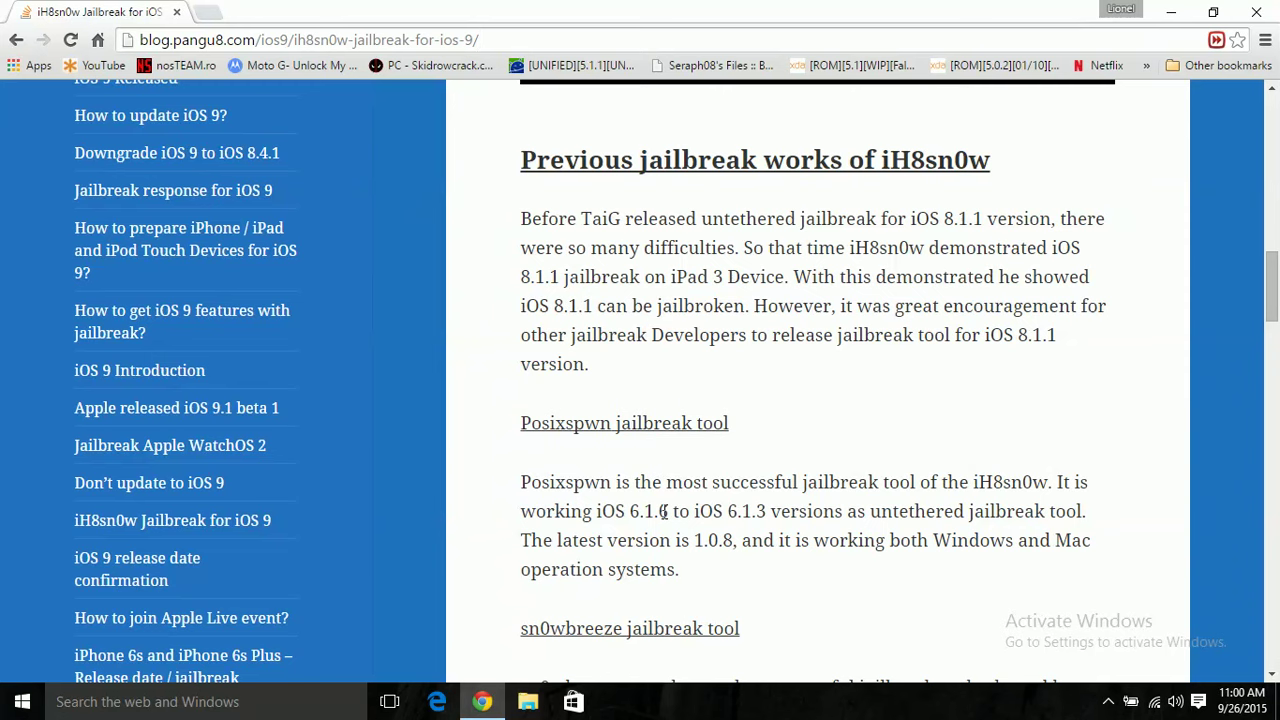
scroll(664, 511, up, 10)
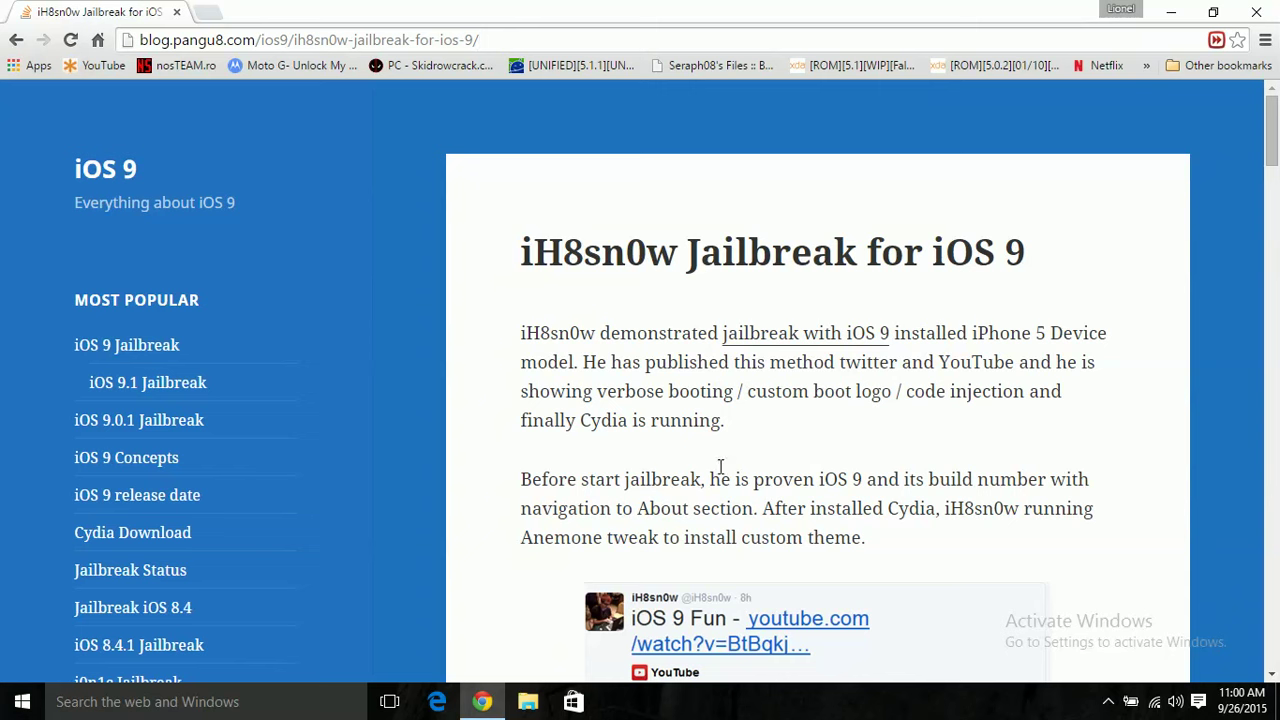
- Open iNati0nDowngrade and its IPSWs subfolder to view the four .ipsw firmware files
click(1172, 20)
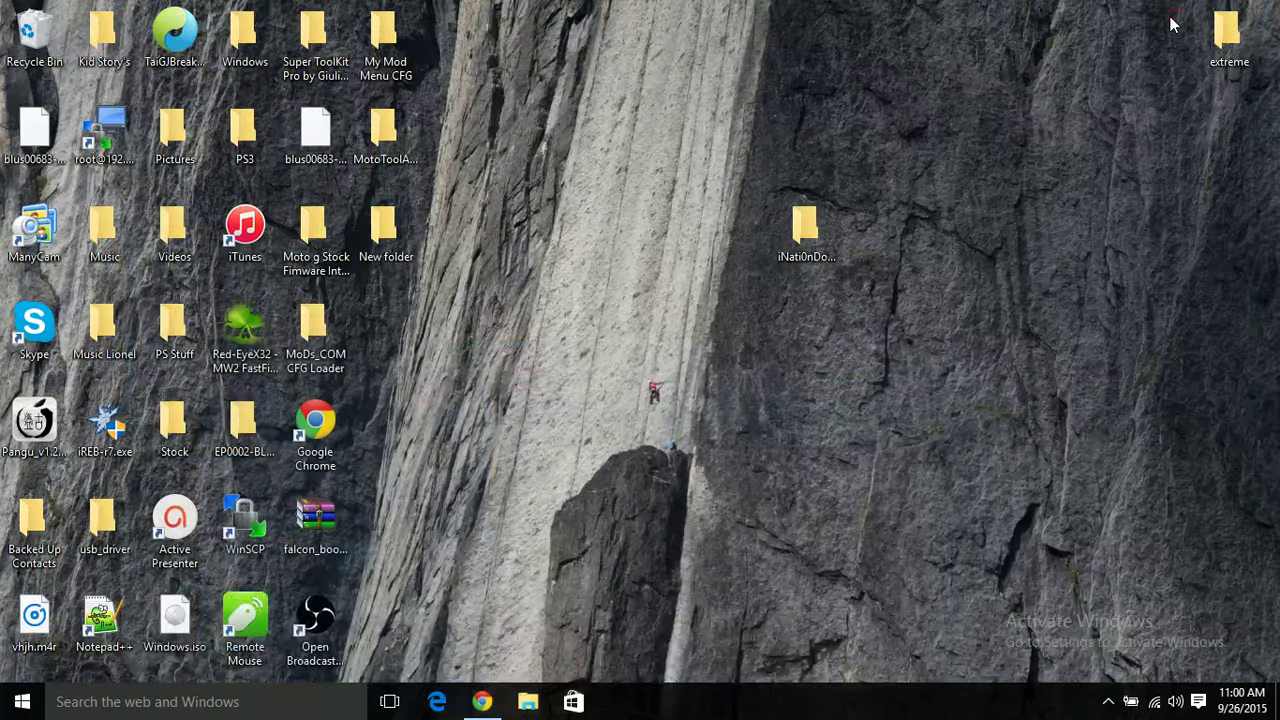
double_click(814, 236)
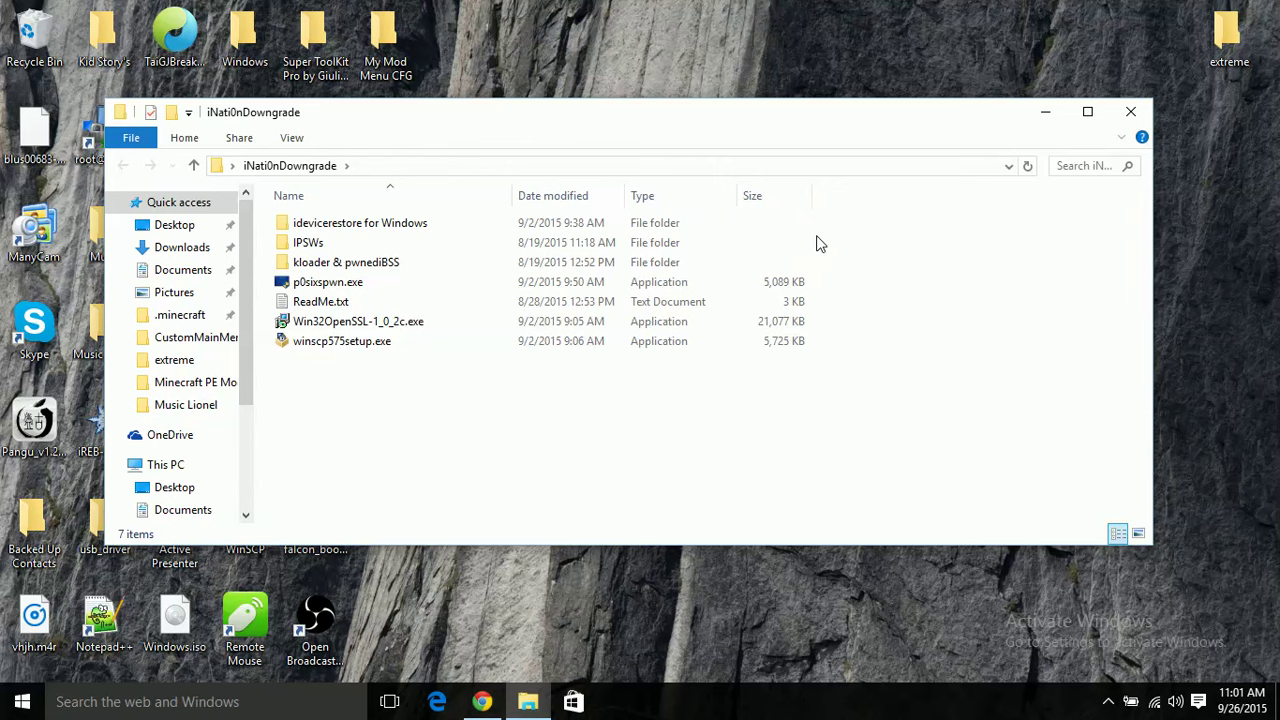
double_click(627, 247)
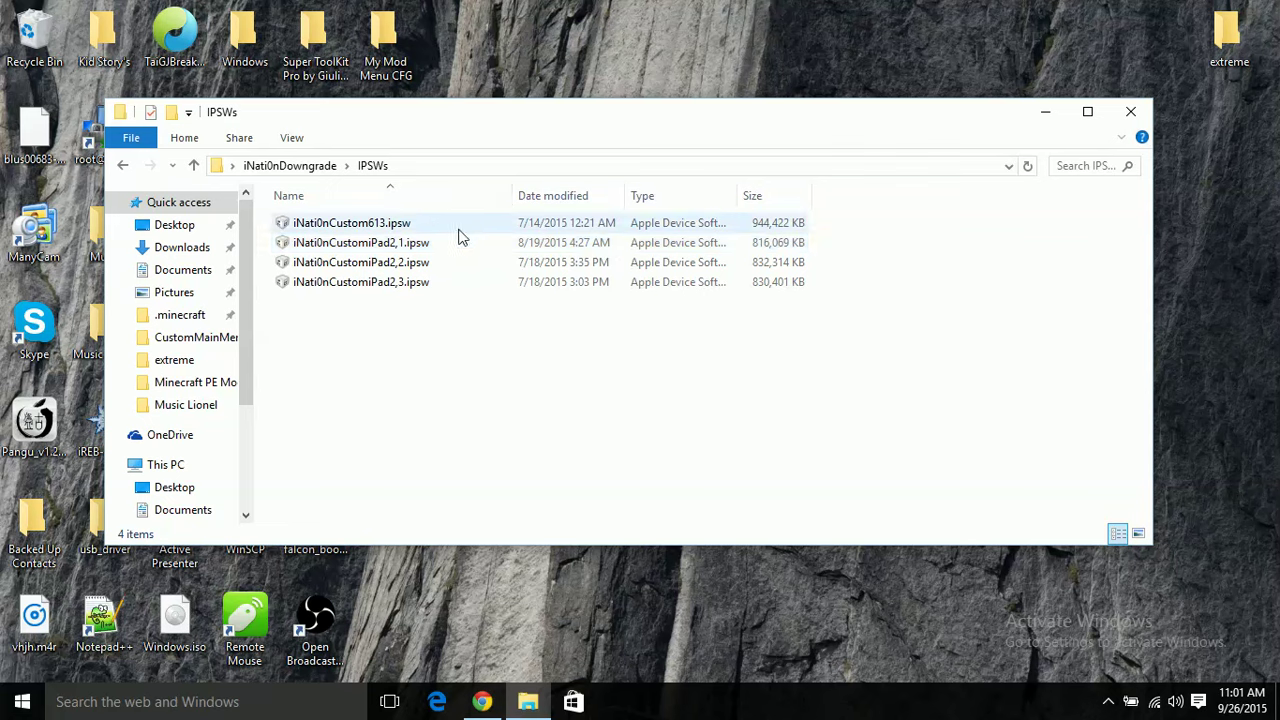
- Return to iNati0nDowngrade and open the kloader & pwnediBSS folder
click(299, 168)
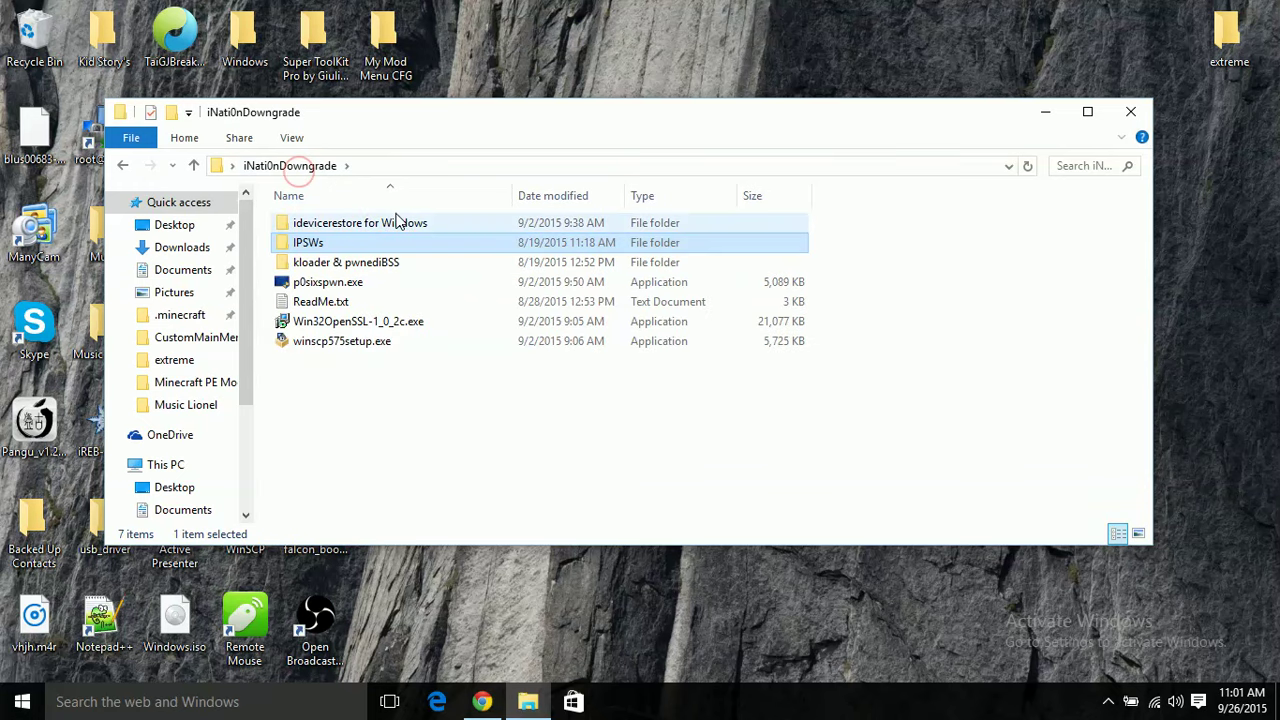
double_click(300, 263)
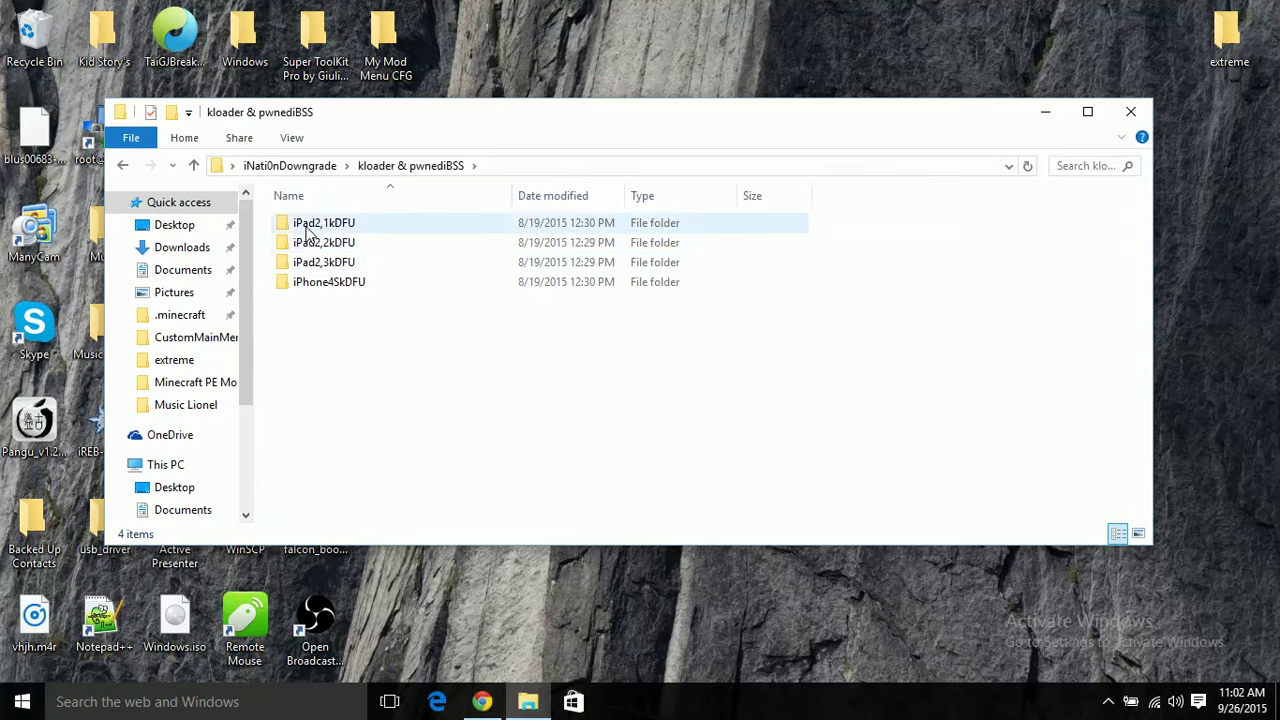
- Open iPad2,3kDFU, select its kloader and pwnediBSS files, then return to iNati0nDowngrade
double_click(345, 264)
mouse_move(345, 268)
mouse_down()
mouse_move(346, 228)
mouse_move(341, 278)
mouse_up()
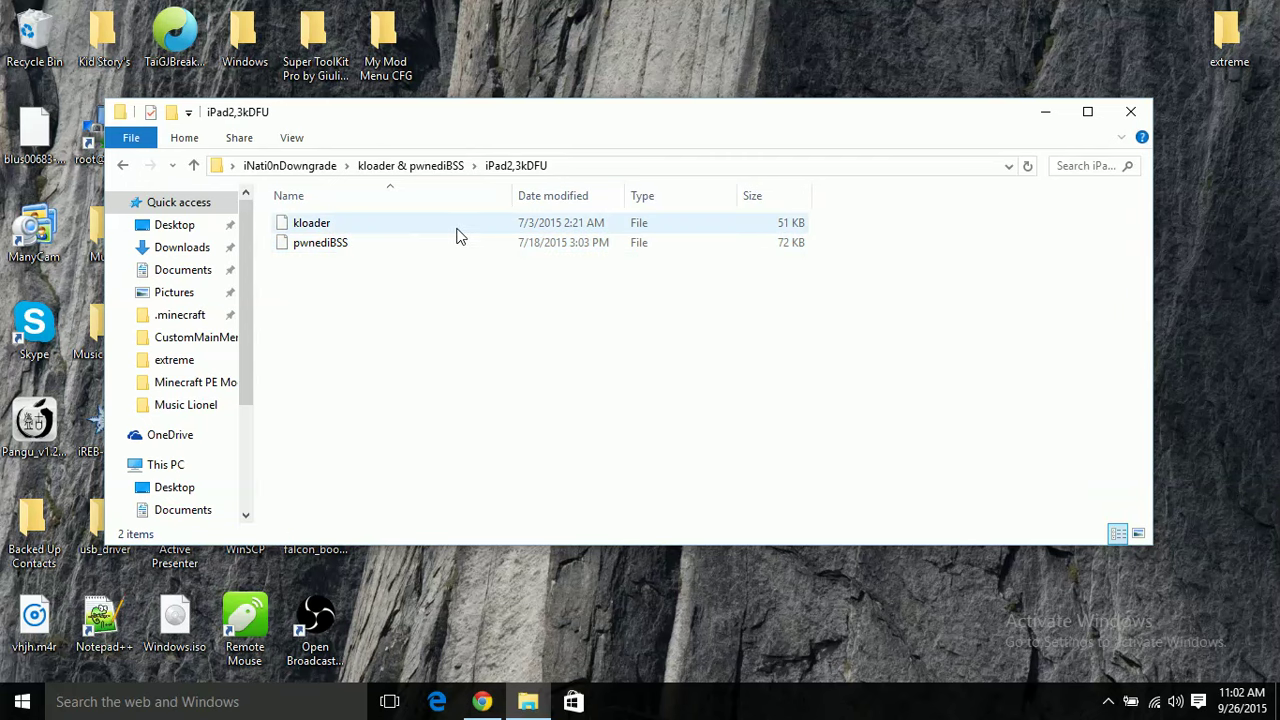
click(412, 166)
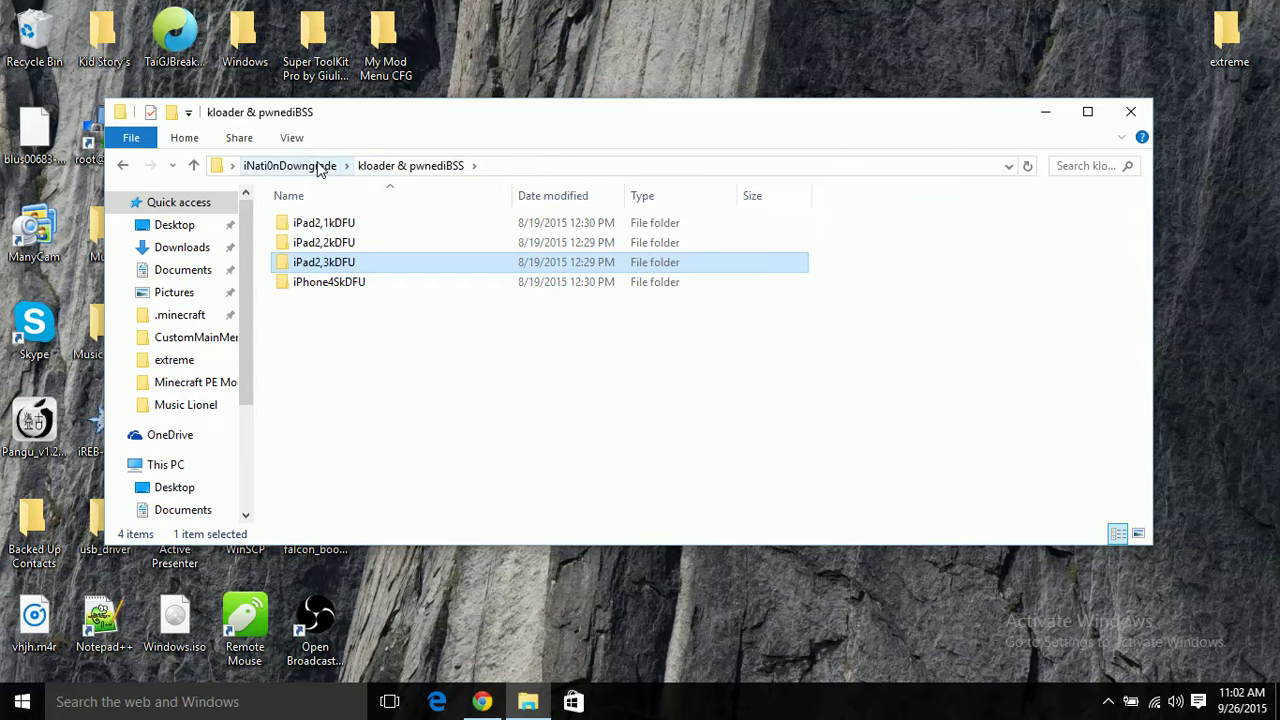
click(320, 168)
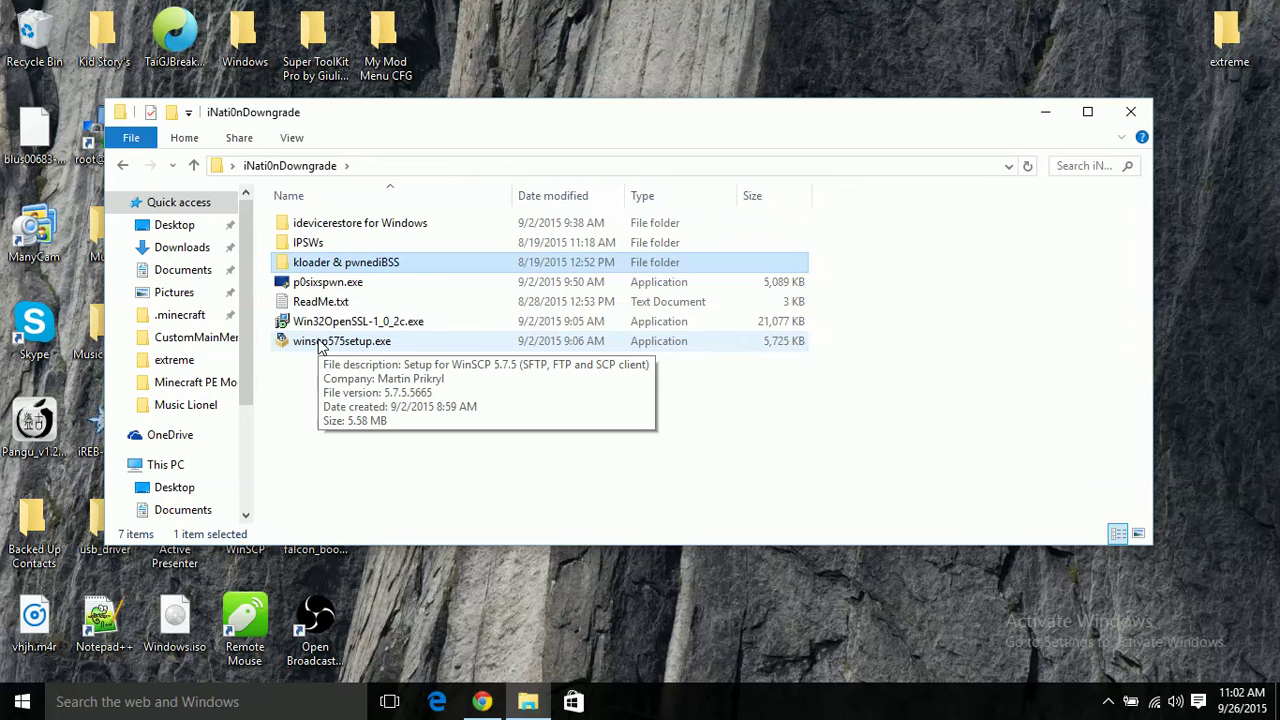
- Read ReadMe.txt in Notepad through Step 7, then close it
double_click(322, 300)
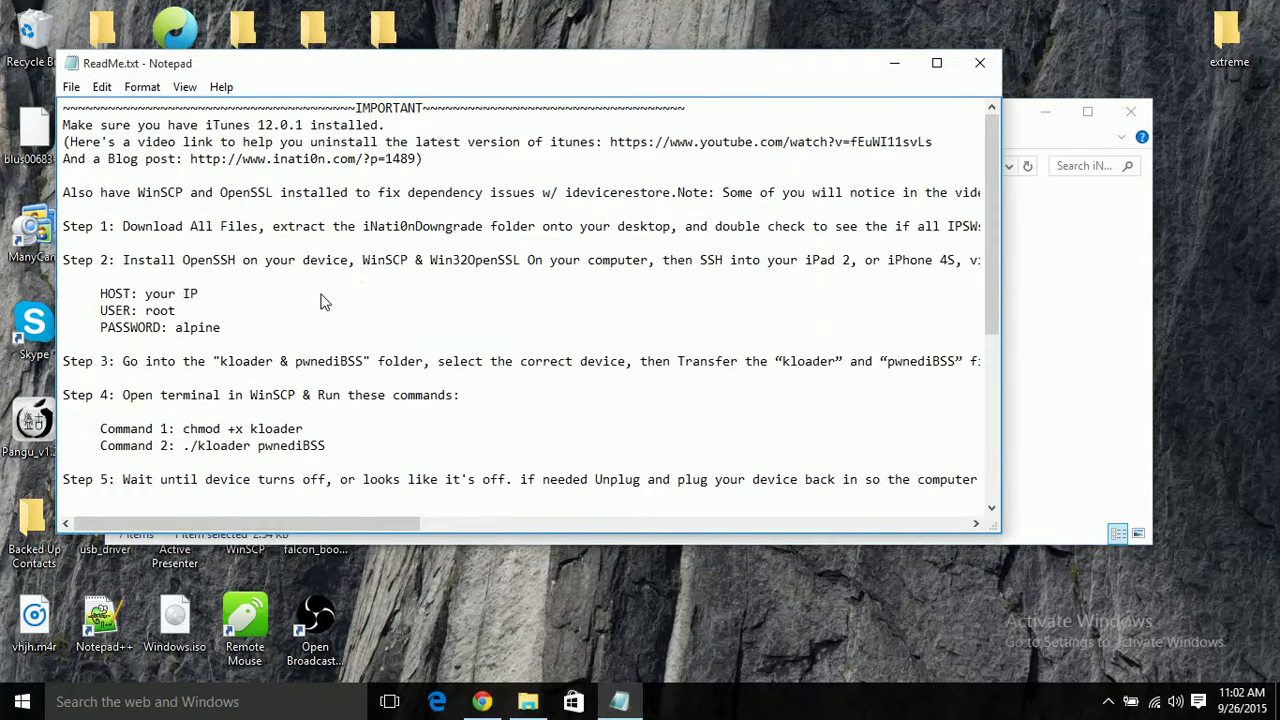
scroll(322, 300, down, 6)
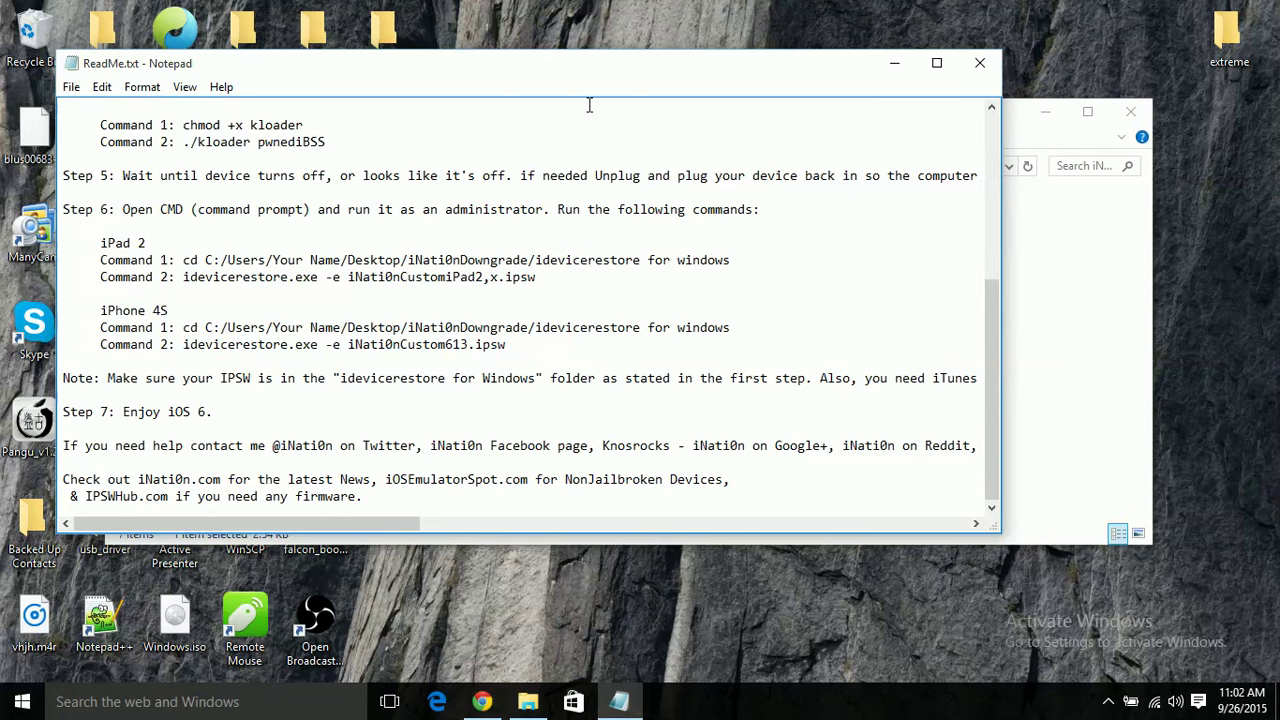
click(978, 64)
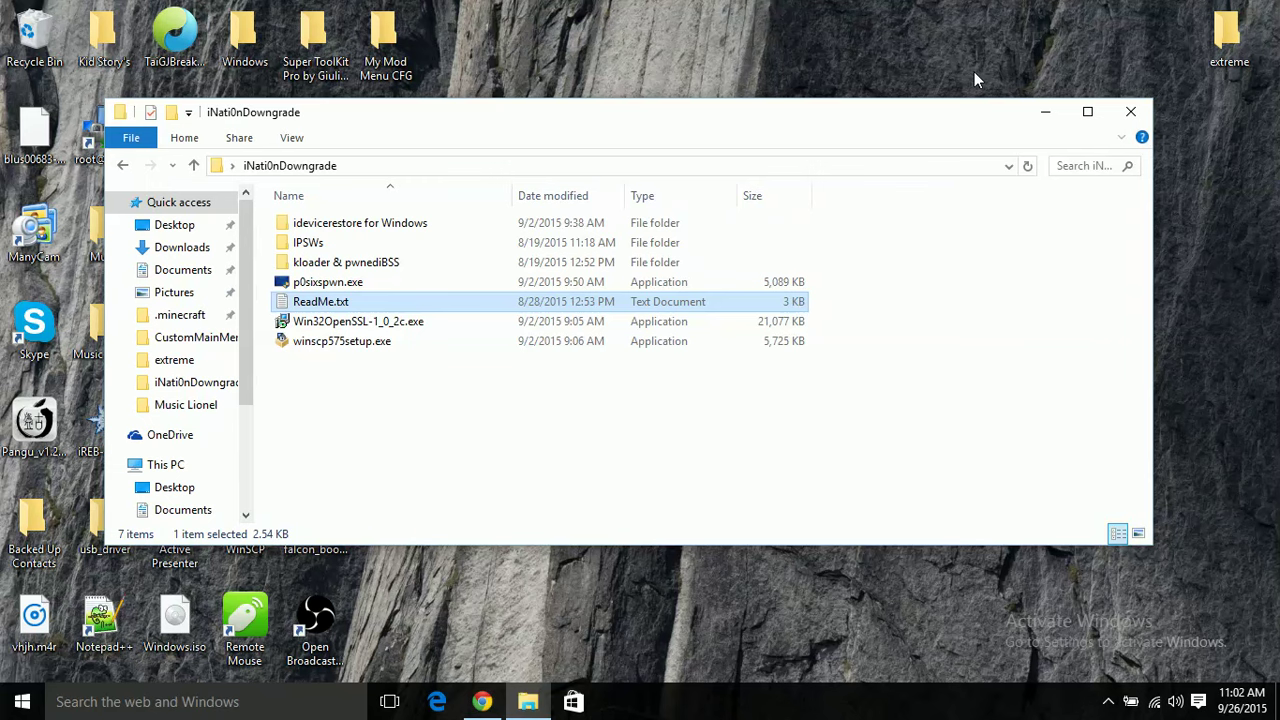
- Launch p0sixspwn v1.0.8, close the Explorer window, reposition the tool, then close it
double_click(610, 281)
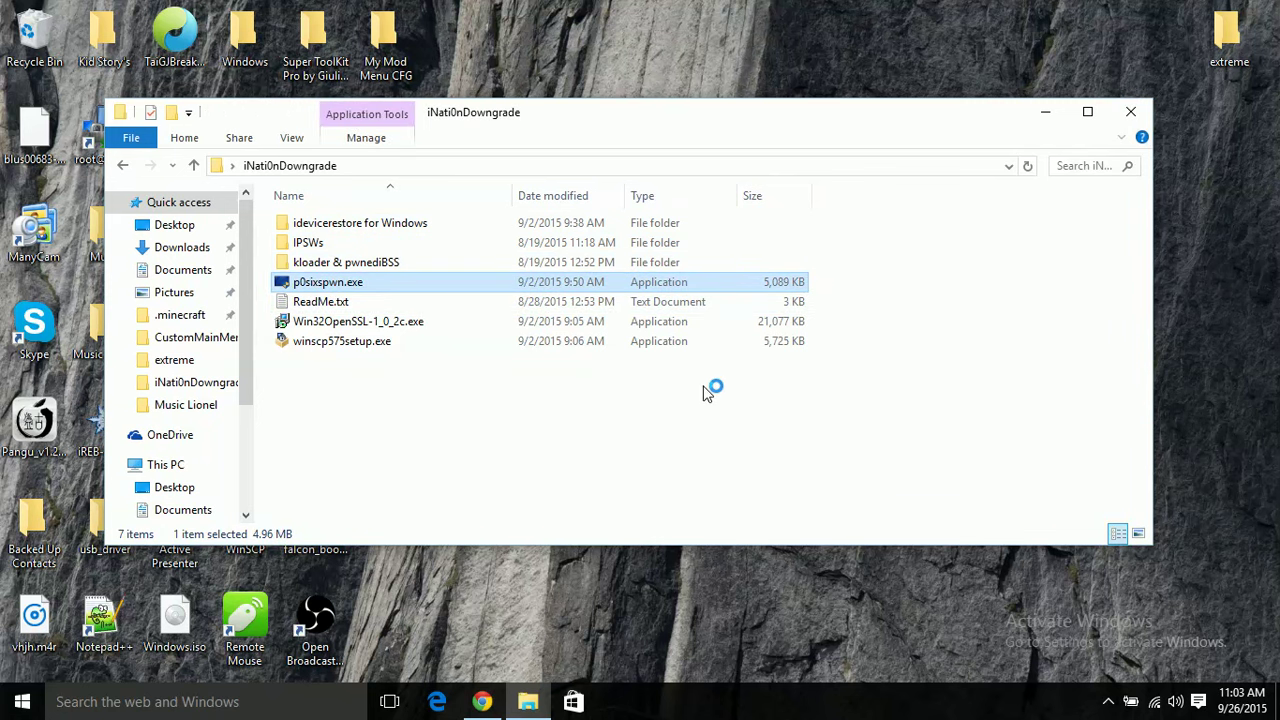
click(1134, 119)
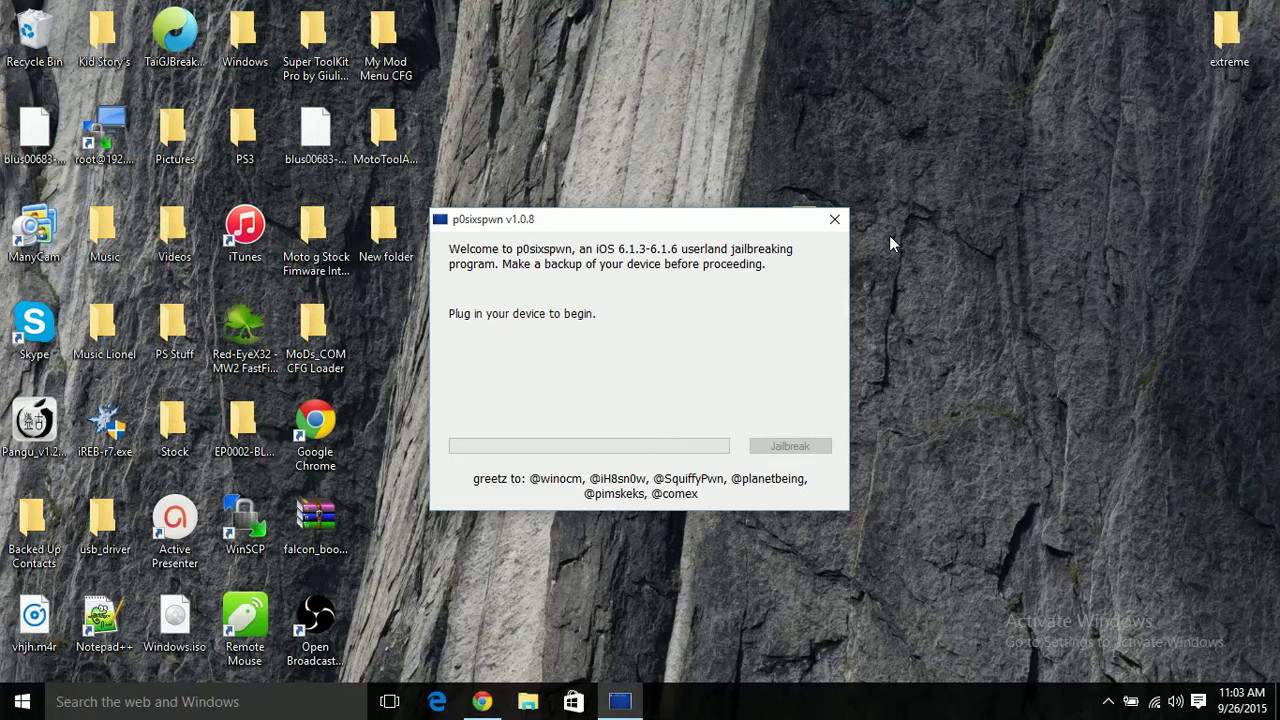
drag(686, 219, 697, 88)
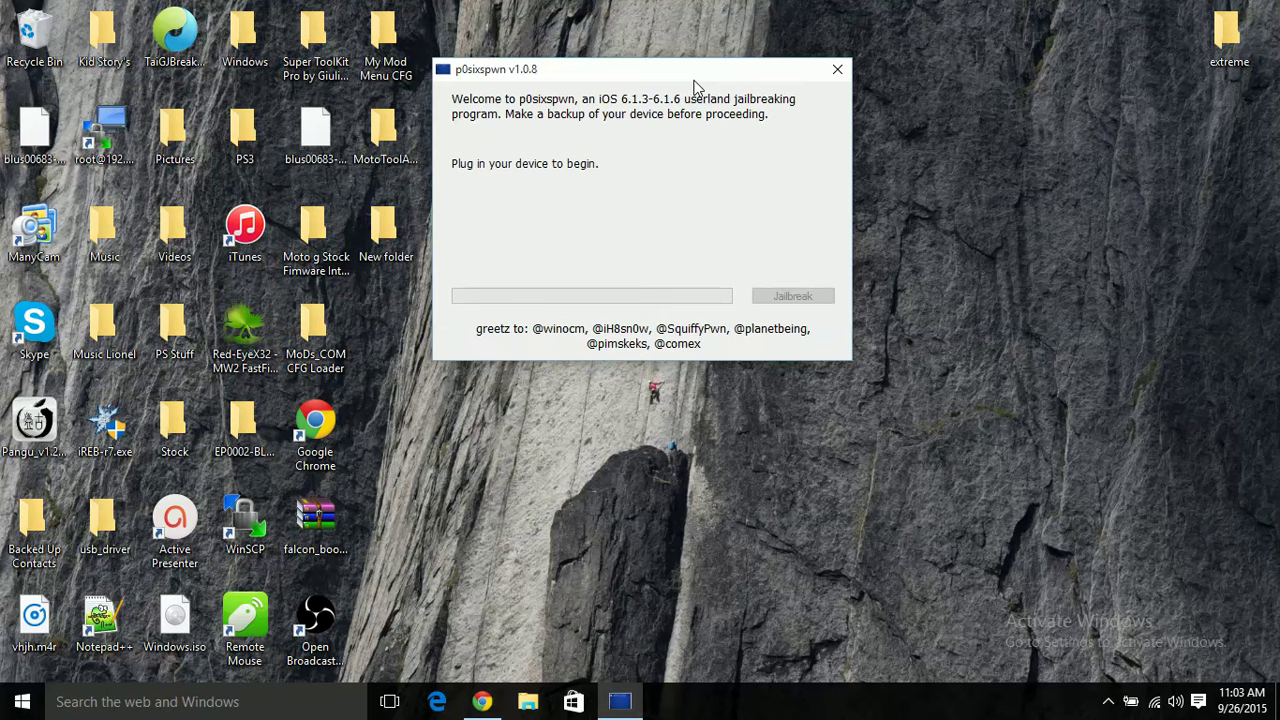
click(837, 69)
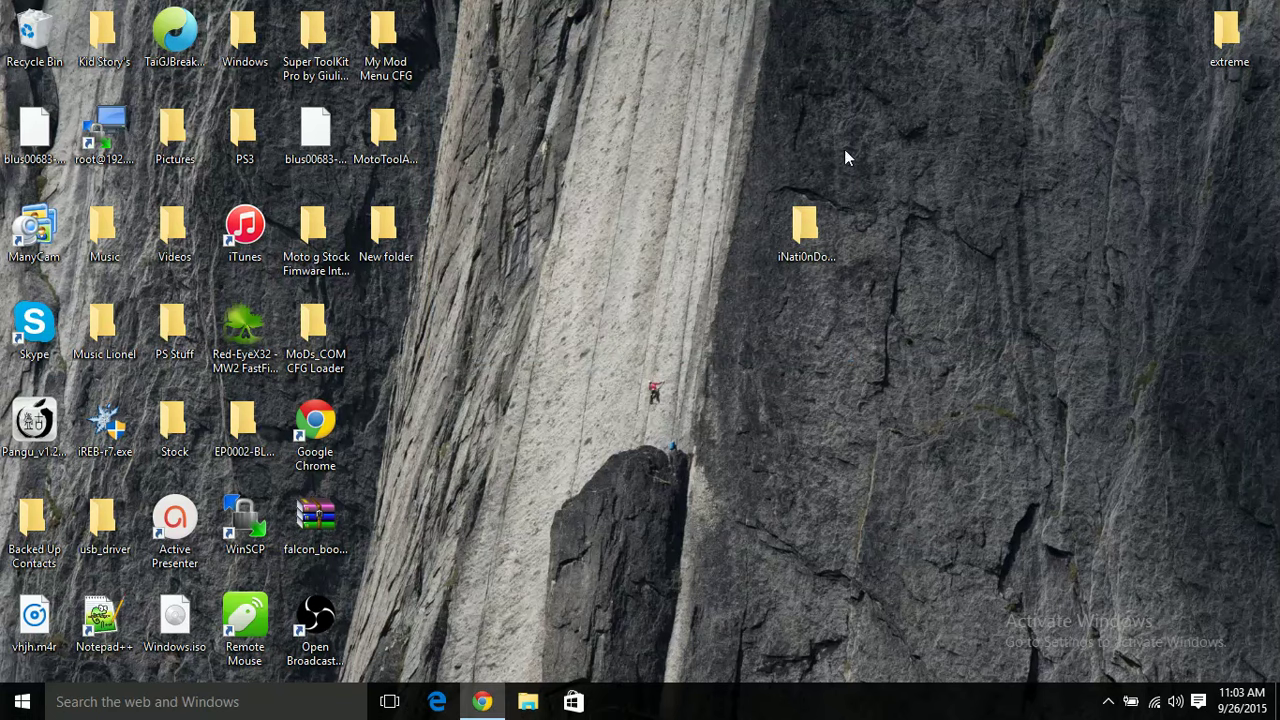
- Move the iNati0nDowngrade desktop icon into the empty slot right of MoDs_COM CFG Loader
drag(805, 226, 368, 345)
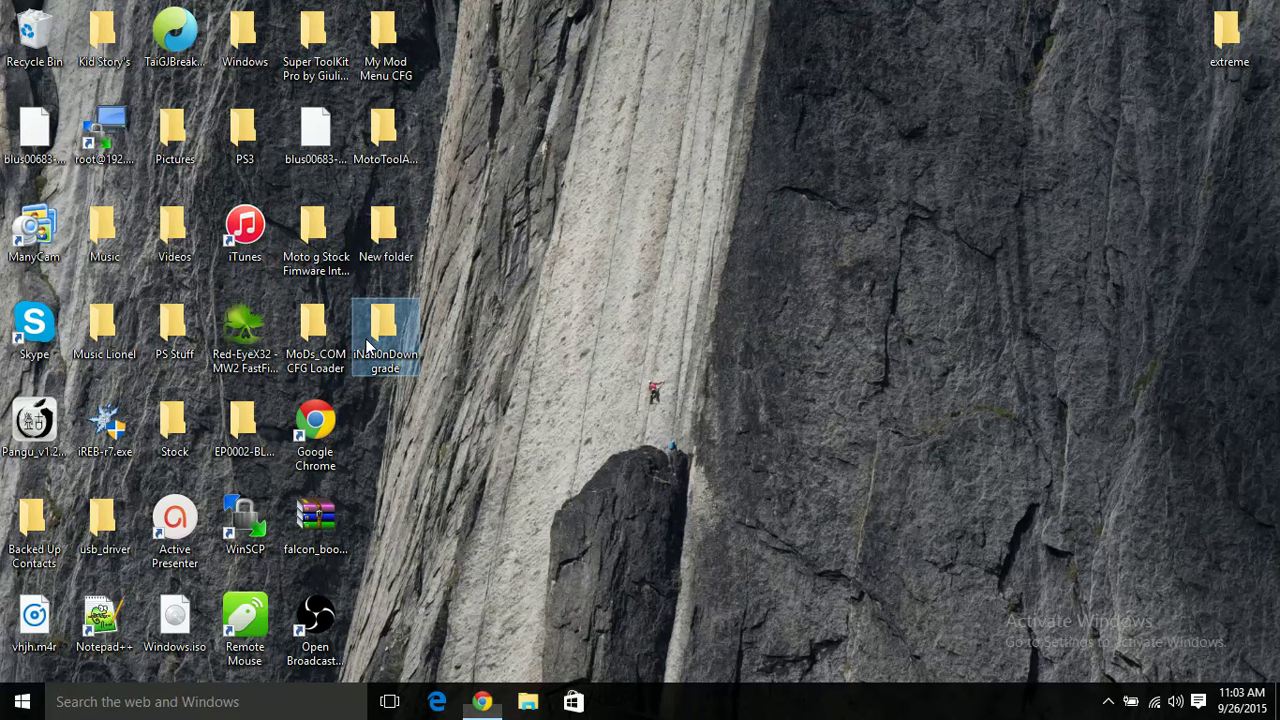